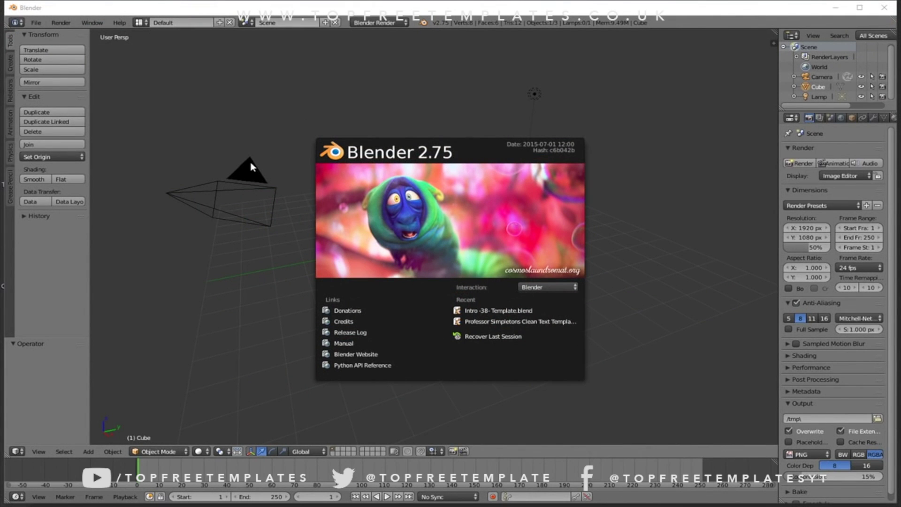
Step: Open Intro-38-Template.blend from the Blender Intros folder on the Desktop
{"action": "left_click", "coordinate": [35, 22]}
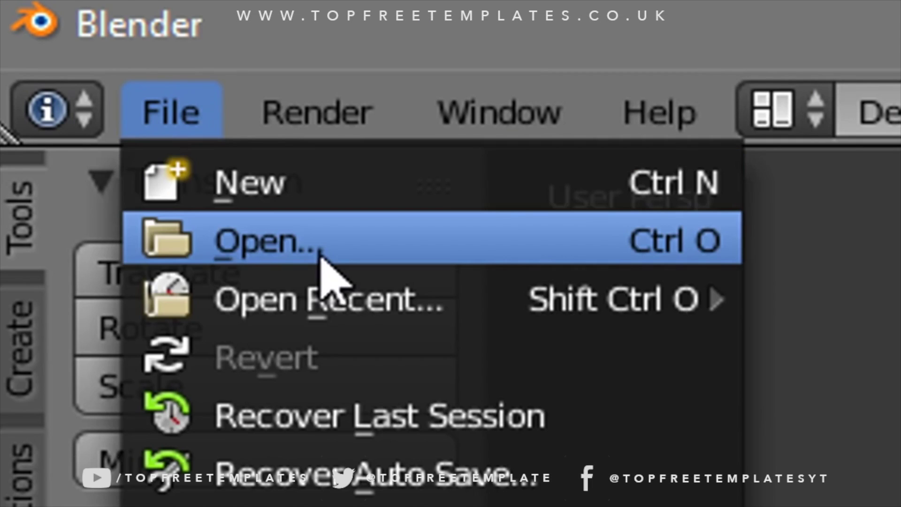
{"action": "left_click", "coordinate": [320, 256]}
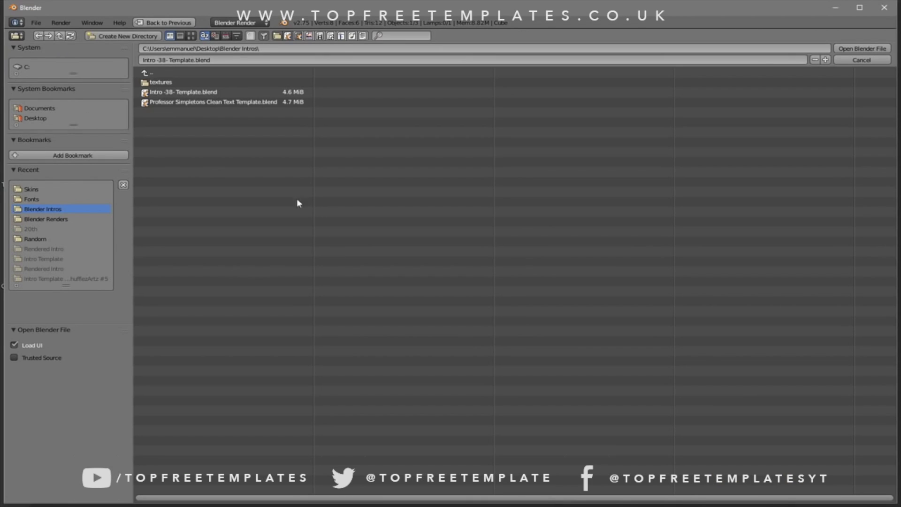
{"action": "left_click", "coordinate": [40, 119]}
{"action": "double_click", "coordinate": [185, 82]}
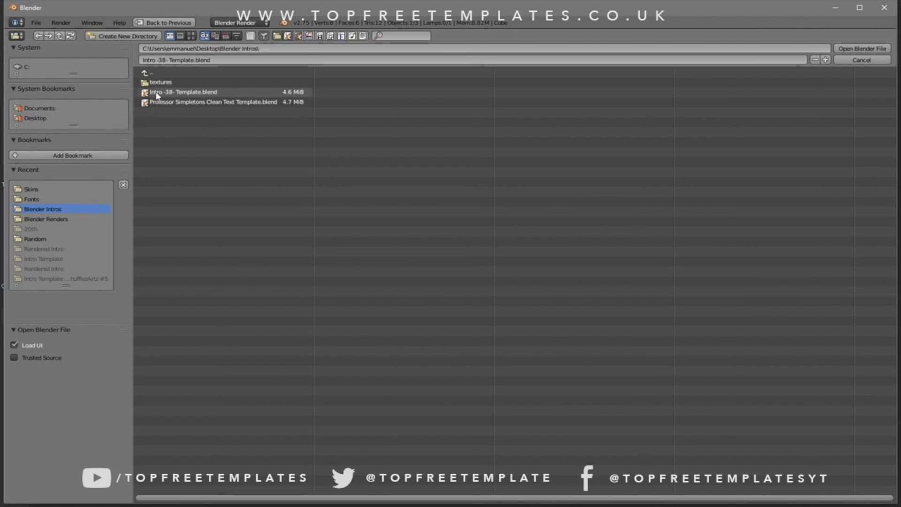
{"action": "left_click", "coordinate": [184, 97]}
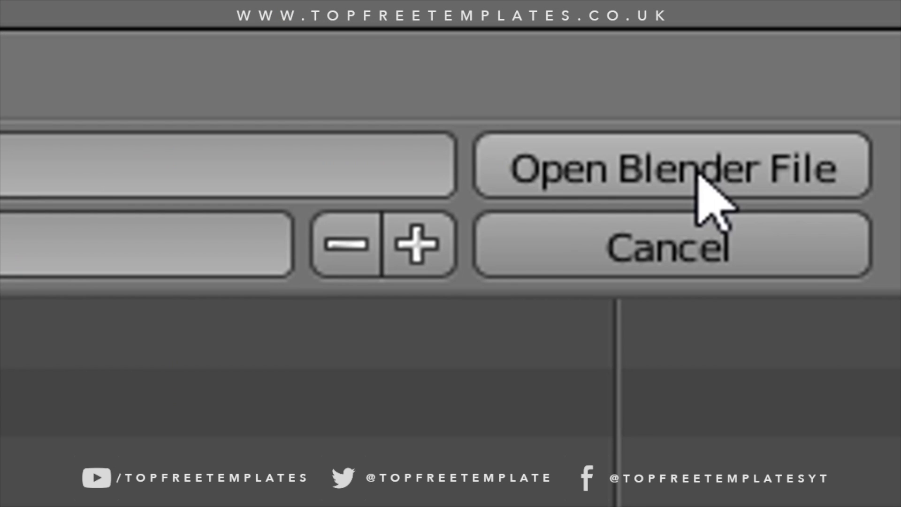
{"action": "left_click", "coordinate": [869, 50]}
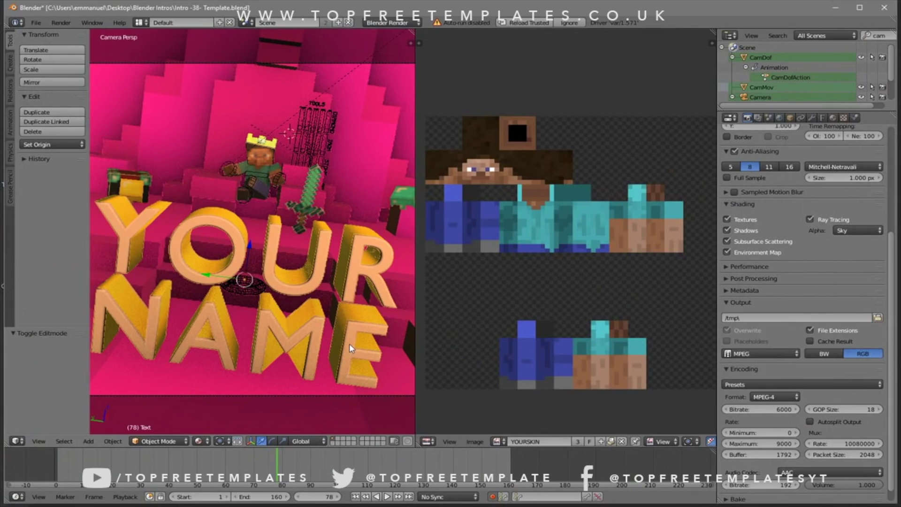
Step: Change the selected title text object's YOUR to TFT
{"action": "key", "text": "Tab"}
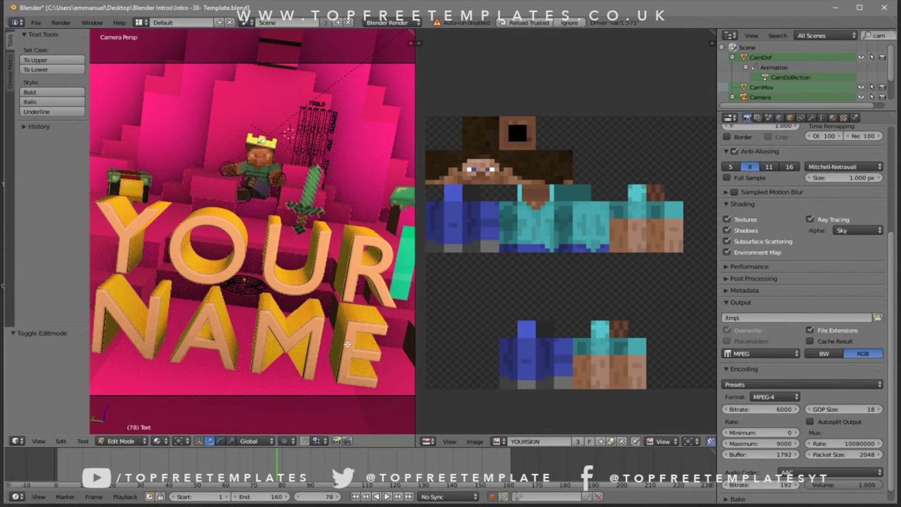
{"action": "key", "text": "BackSpace"}
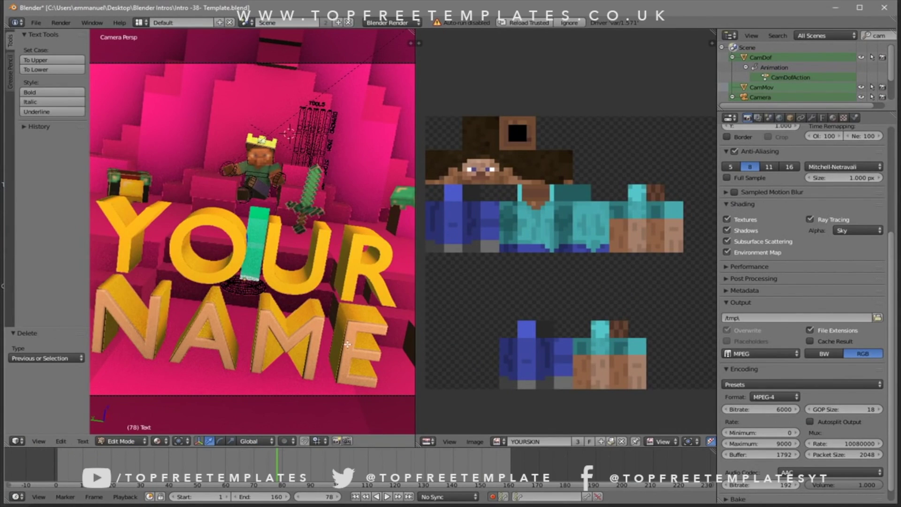
{"action": "type", "text": "TEXT"}
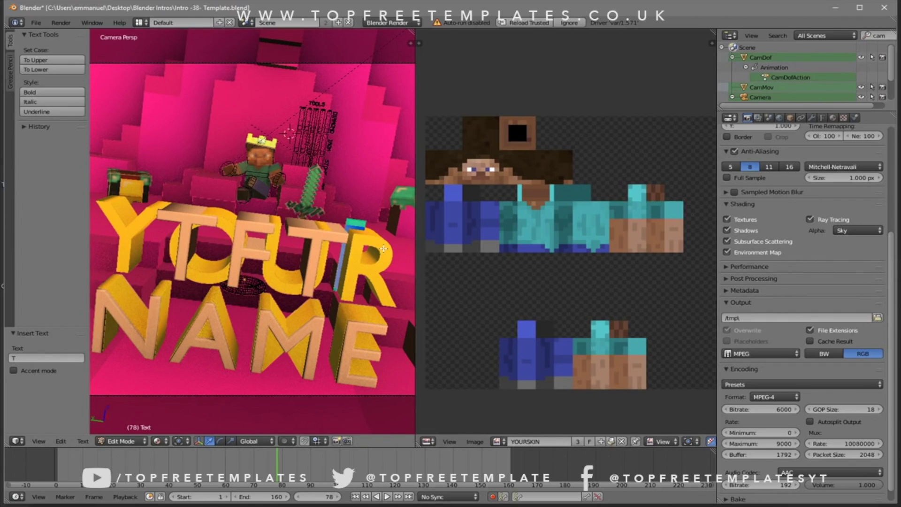
{"action": "key", "text": "Tab"}
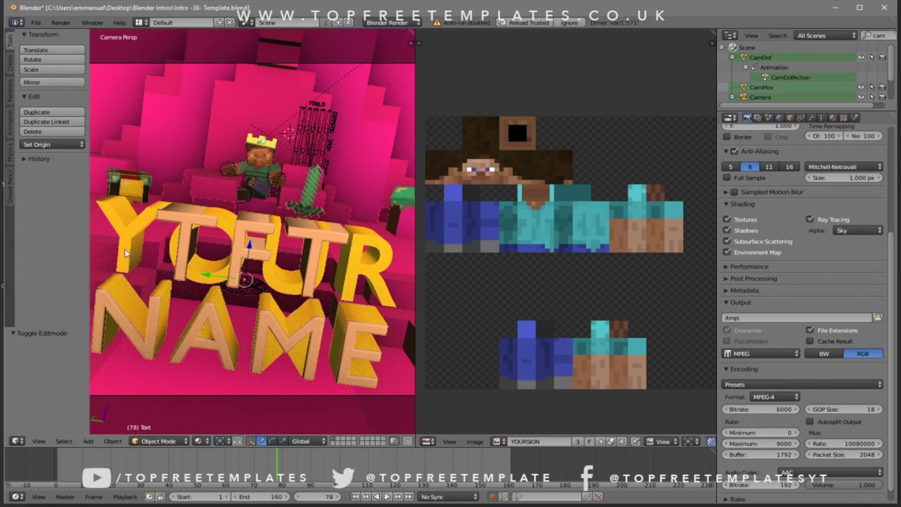
Step: Change the overlapping Text.007 object's YOUR to TFT as well
{"action": "right_click", "coordinate": [357, 274]}
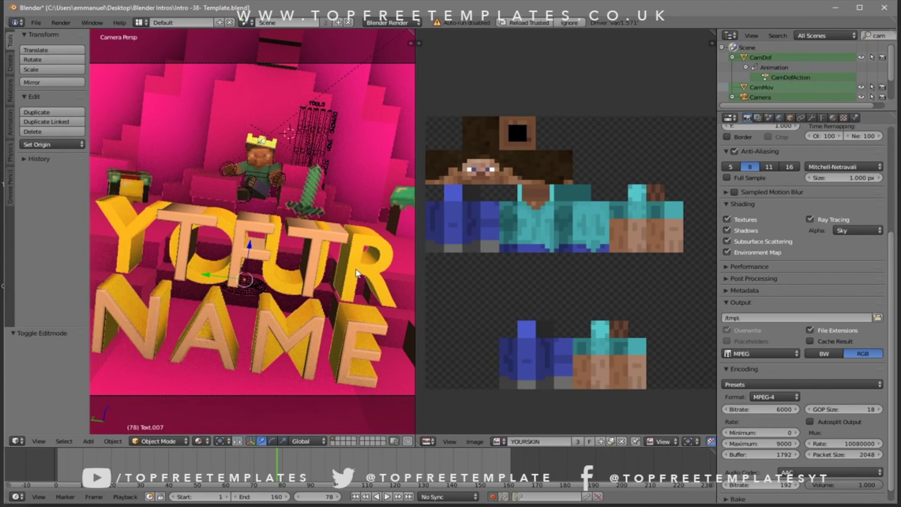
{"action": "key", "text": "Tab"}
{"action": "key", "text": "BackSpace"}
{"action": "key", "text": "BackSpace"}
{"action": "key", "text": "BackSpace"}
{"action": "key", "text": "BackSpace"}
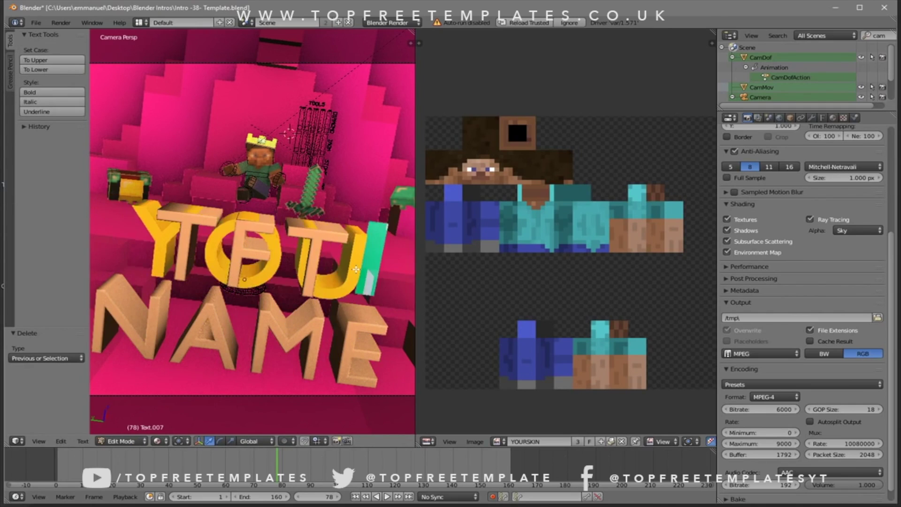
{"action": "type", "text": "T"}
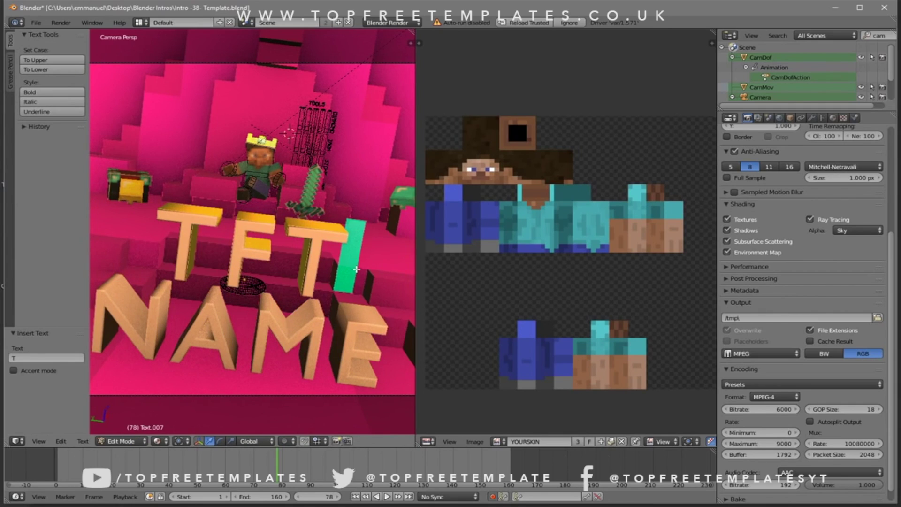
{"action": "key", "text": "Tab"}
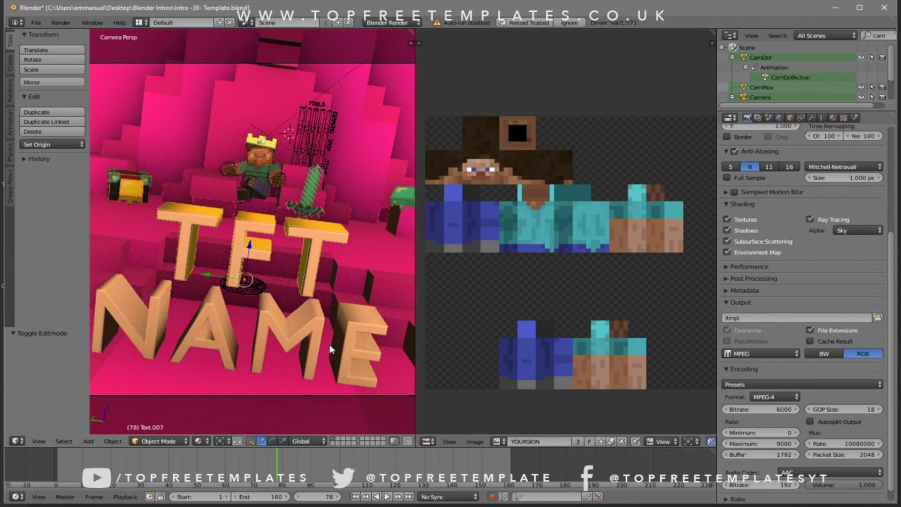
Step: Delete the NAME line from the TFT text object, leaving only TFT
{"action": "right_click", "coordinate": [277, 324]}
{"action": "key", "text": "Tab"}
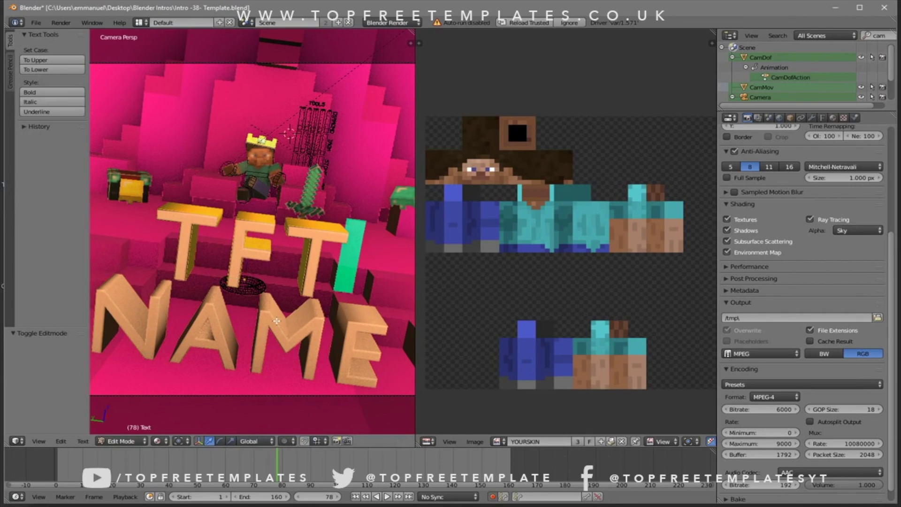
{"action": "key", "text": "Up"}
{"action": "key", "text": "Down"}
{"action": "key", "text": "Right"}
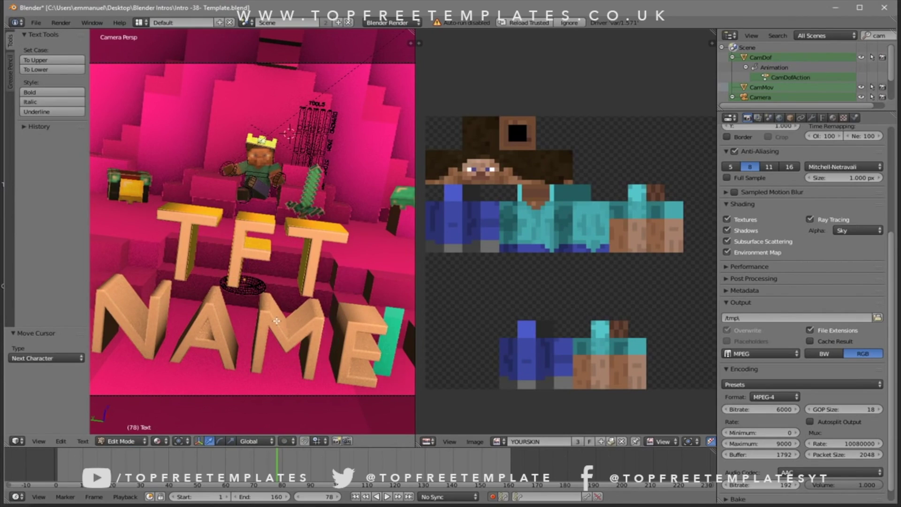
{"action": "key", "text": "BackSpace"}
{"action": "key", "text": "BackSpace"}
{"action": "key", "text": "BackSpace"}
{"action": "key", "text": "BackSpace"}
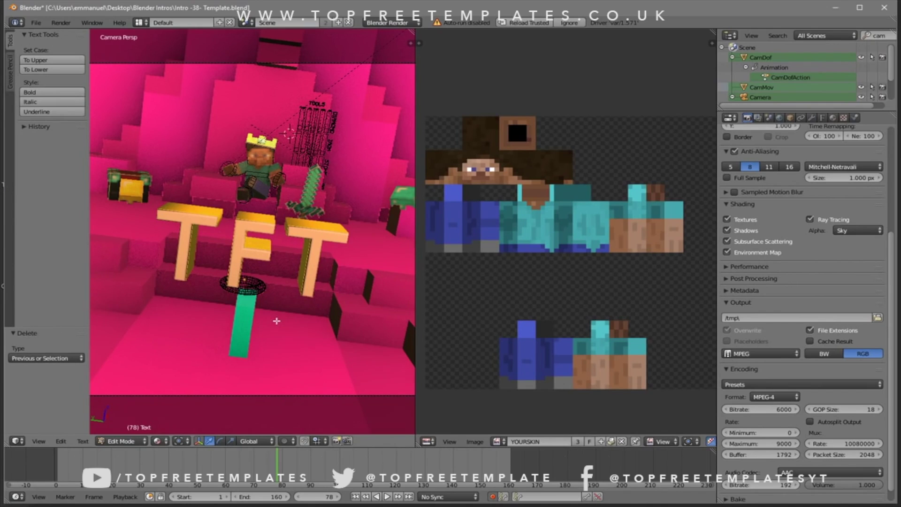
{"action": "key", "text": "Tab"}
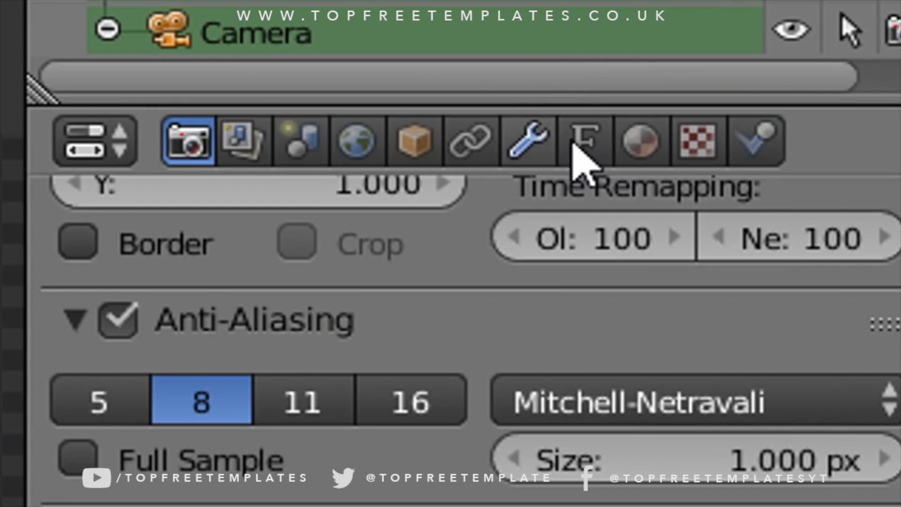
Step: Load PRIMETIME from C:\Windows\Fonts as the TFT text's regular font, replacing DOCK11-Heavy
{"action": "left_click", "coordinate": [825, 119]}
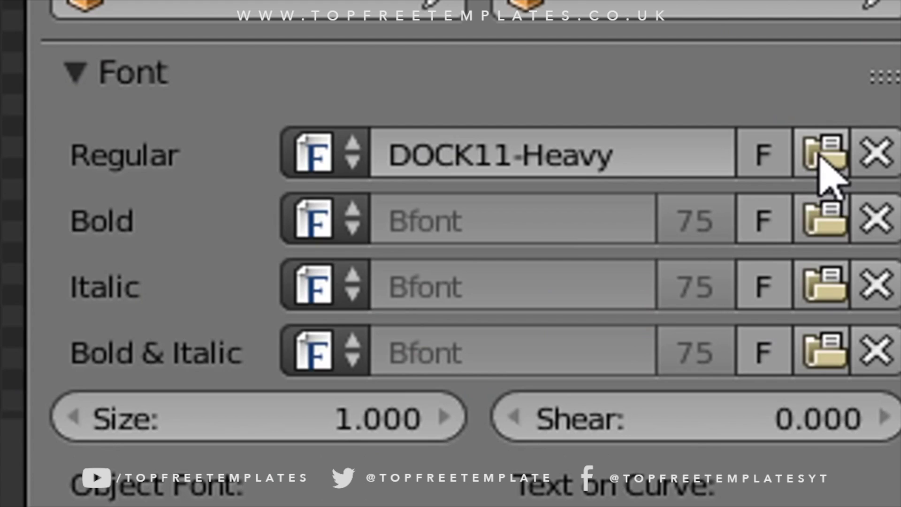
{"action": "left_click", "coordinate": [822, 159]}
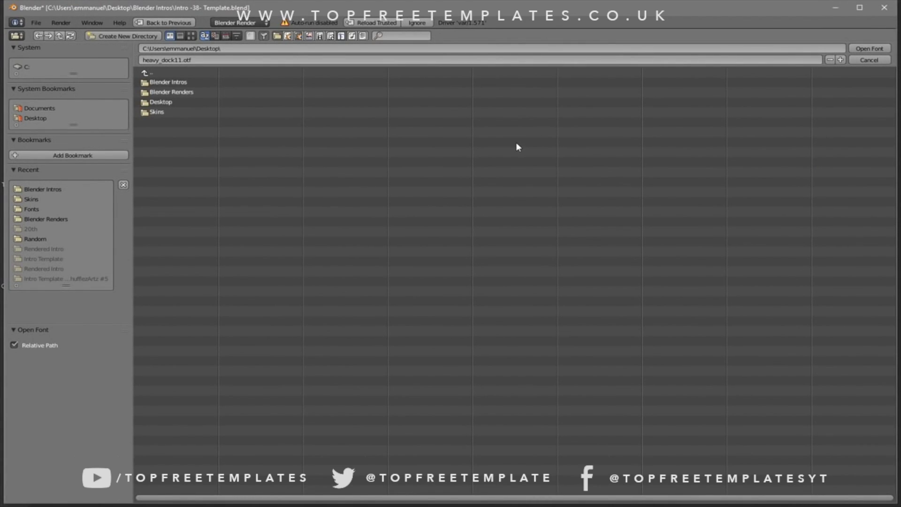
{"action": "left_click", "coordinate": [47, 68]}
{"action": "left_click", "coordinate": [183, 281]}
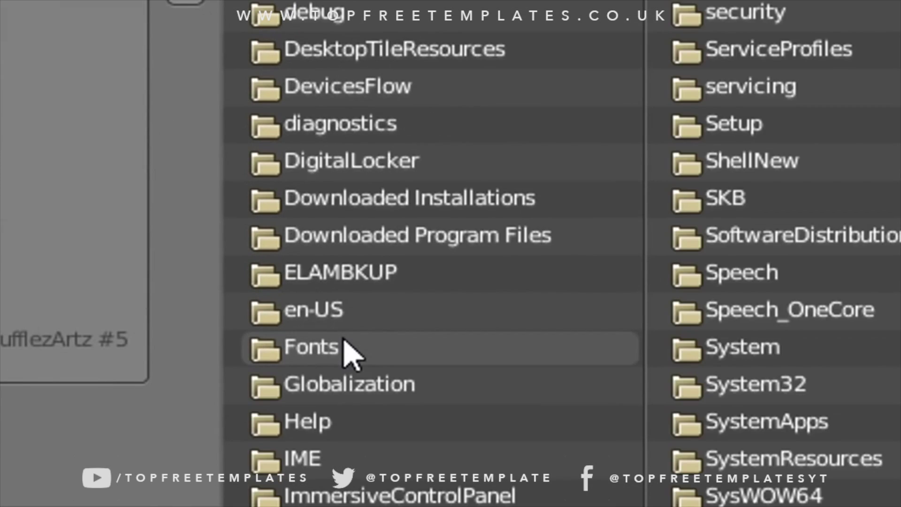
{"action": "left_click", "coordinate": [418, 348]}
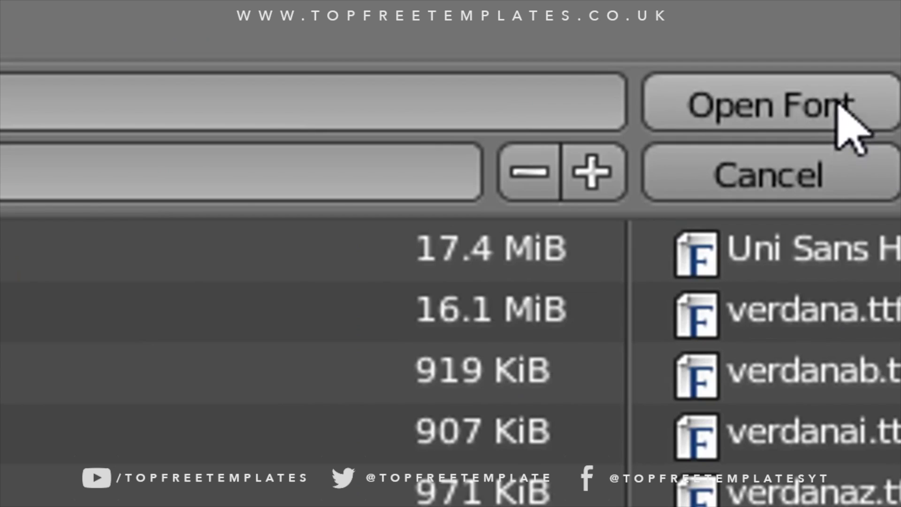
{"action": "left_click", "coordinate": [883, 51]}
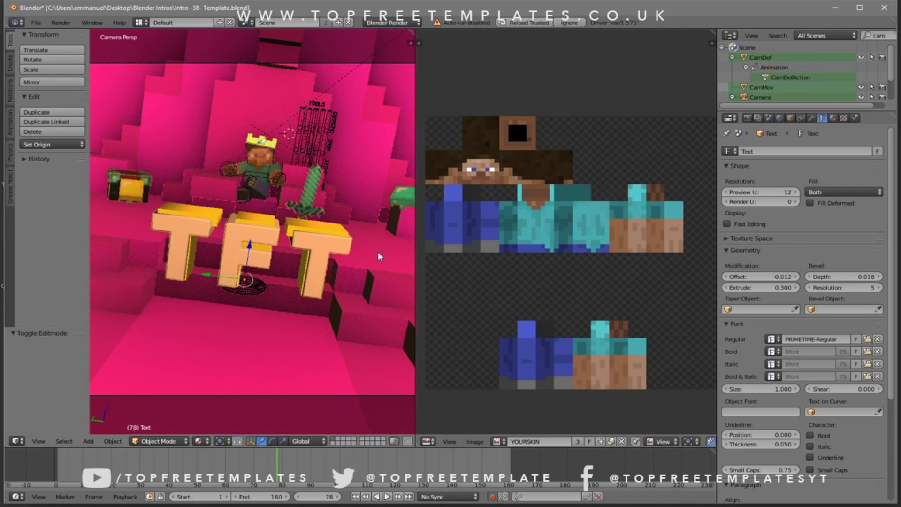
Step: Give the second TFT text object (Text.007) the PRIMETIME regular font from C:\Windows\Fonts
{"action": "right_click", "coordinate": [321, 229]}
{"action": "left_click", "coordinate": [868, 339]}
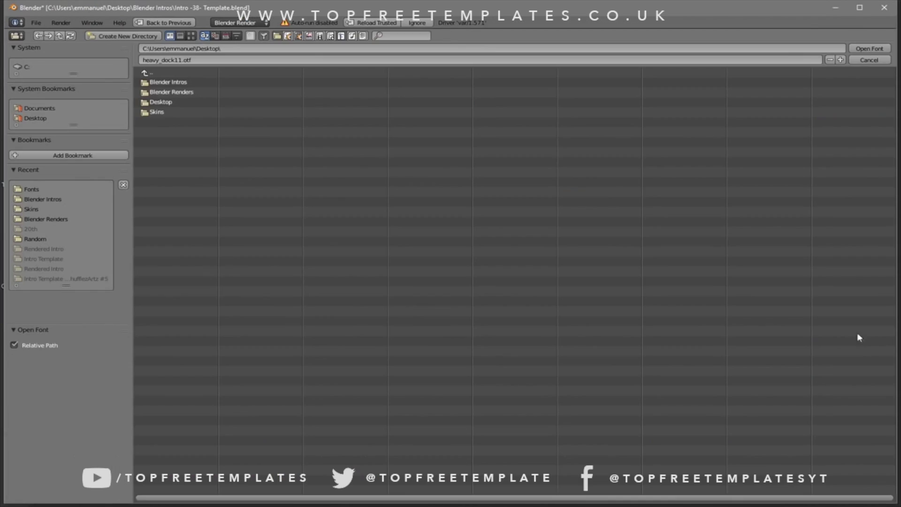
{"action": "left_click", "coordinate": [28, 70]}
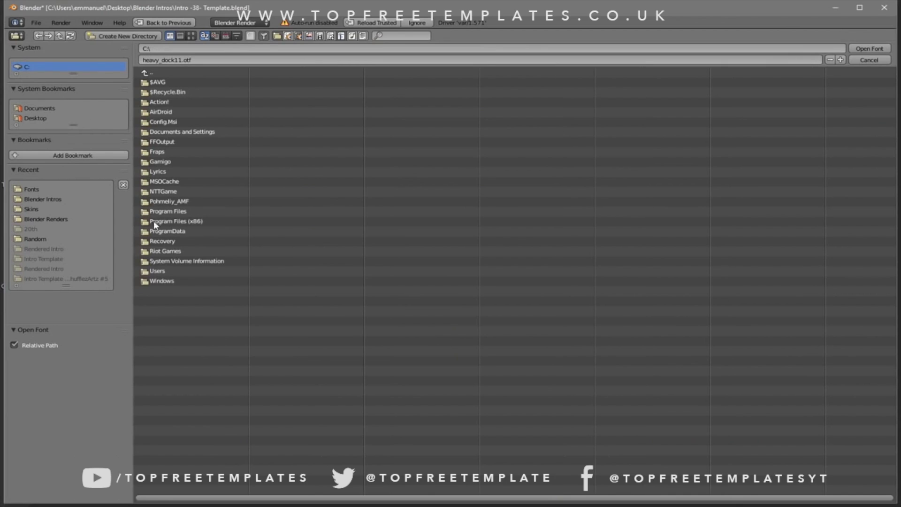
{"action": "double_click", "coordinate": [172, 285]}
{"action": "double_click", "coordinate": [172, 285]}
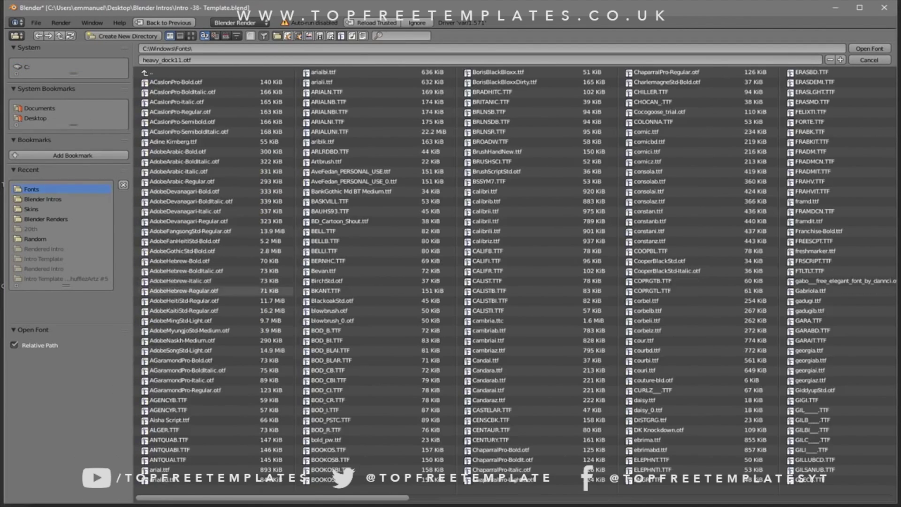
{"action": "scroll", "coordinate": [262, 499], "scroll_direction": "down", "scroll_amount": 5}
{"action": "left_click", "coordinate": [404, 397]}
{"action": "left_click", "coordinate": [869, 48]}
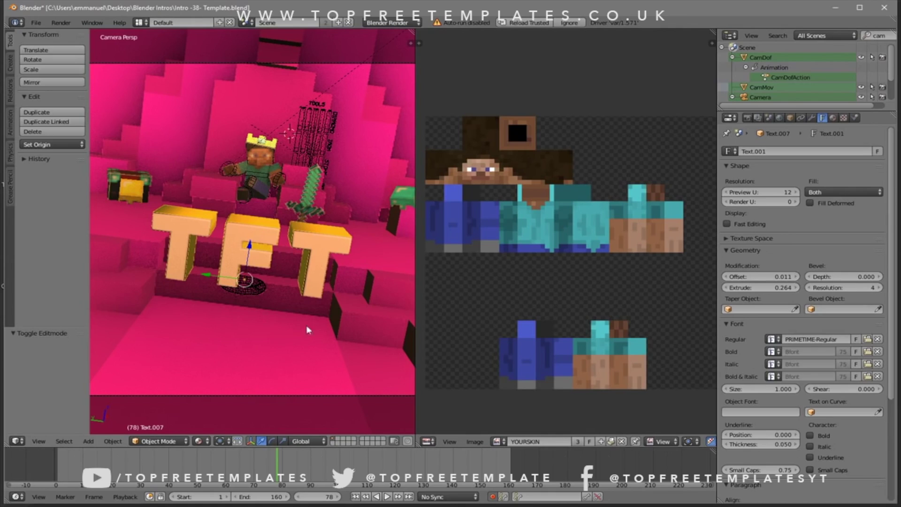
{"action": "right_click", "coordinate": [231, 262]}
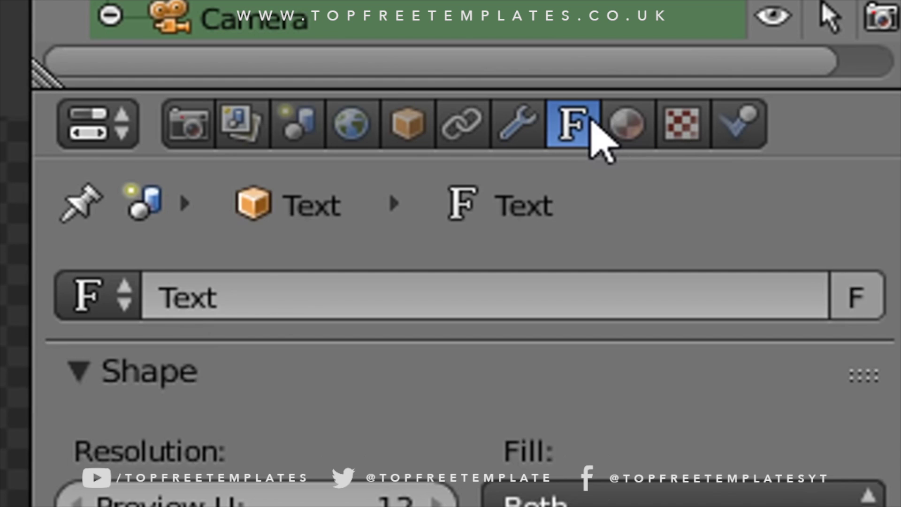
Step: Make the TFT text's Material.004 diffuse colour red (R 0.711, G 0, B 0)
{"action": "left_click", "coordinate": [593, 123]}
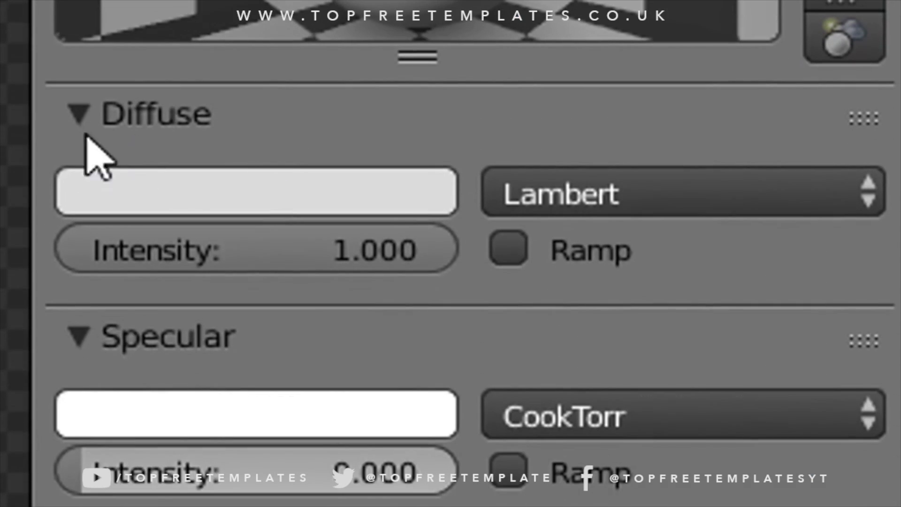
{"action": "left_click", "coordinate": [235, 201]}
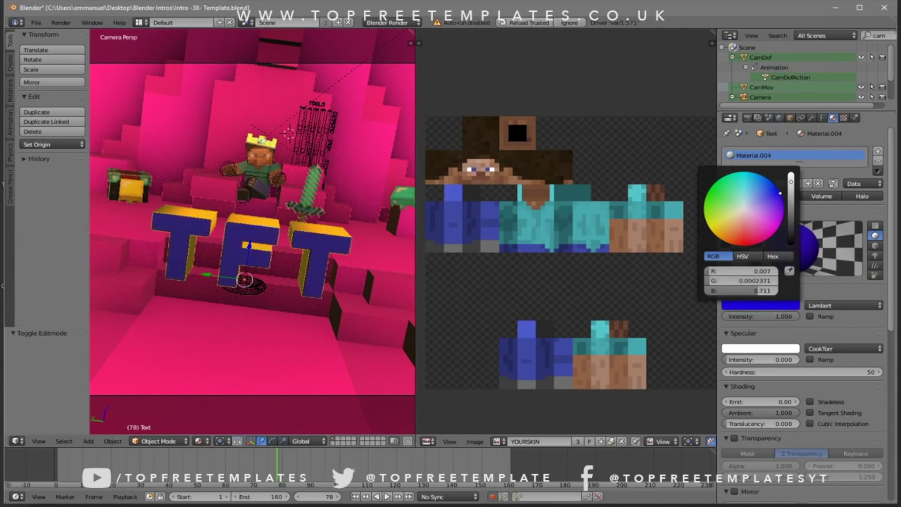
{"action": "mouse_move", "coordinate": [781, 193]}
{"action": "left_mouse_down"}
{"action": "mouse_move", "coordinate": [725, 200]}
{"action": "mouse_move", "coordinate": [741, 237]}
{"action": "mouse_move", "coordinate": [726, 230]}
{"action": "mouse_move", "coordinate": [736, 180]}
{"action": "mouse_move", "coordinate": [775, 220]}
{"action": "mouse_move", "coordinate": [757, 244]}
{"action": "left_mouse_up"}
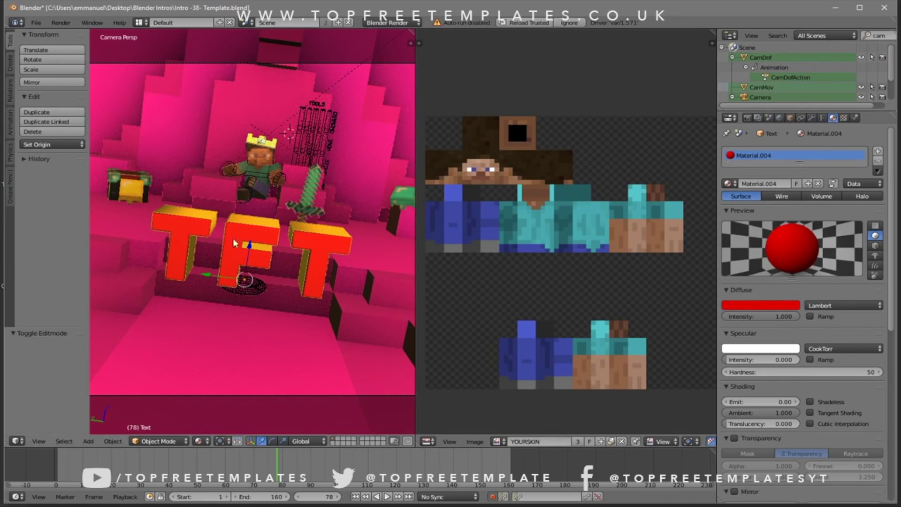
Step: Recolour Text.007's Material.003 diffuse from yellow to a light pink
{"action": "right_click", "coordinate": [263, 226]}
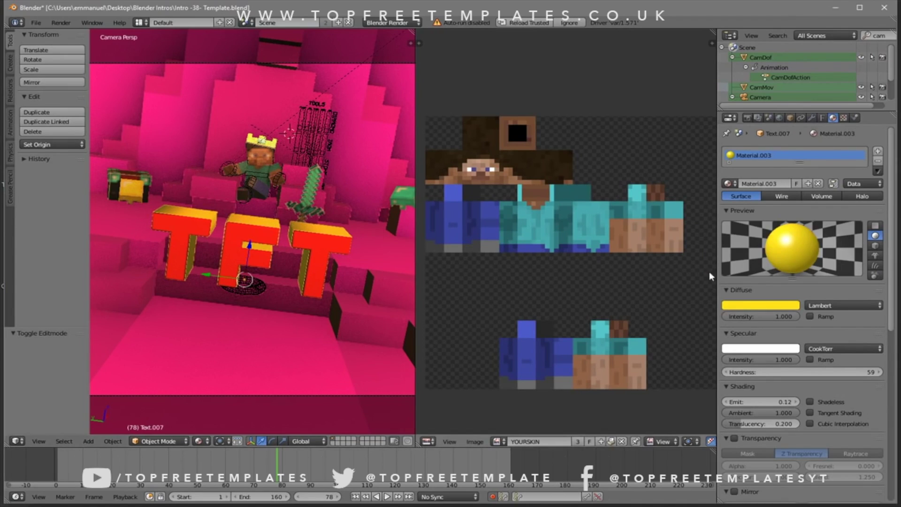
{"action": "left_click", "coordinate": [738, 311]}
{"action": "left_click", "coordinate": [773, 233]}
{"action": "mouse_move", "coordinate": [773, 233]}
{"action": "left_mouse_down"}
{"action": "mouse_move", "coordinate": [725, 190]}
{"action": "mouse_move", "coordinate": [739, 237]}
{"action": "mouse_move", "coordinate": [745, 211]}
{"action": "left_mouse_up"}
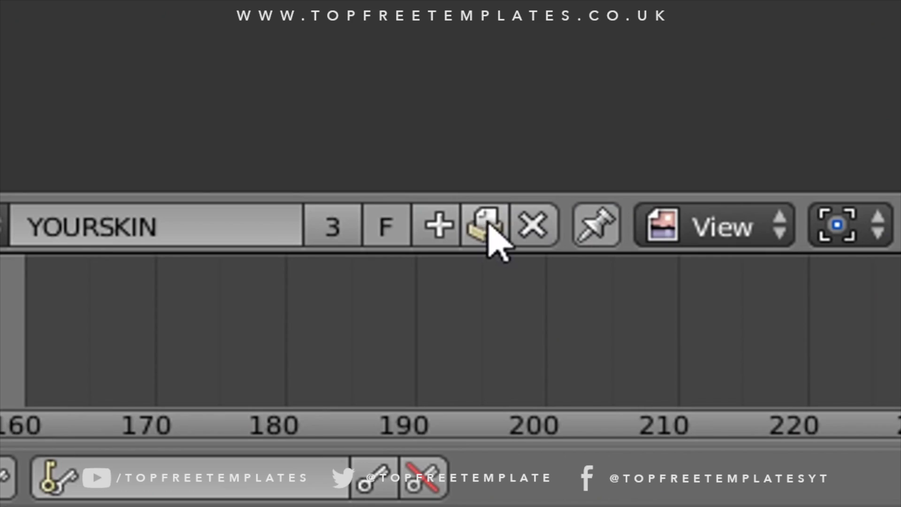
Step: Unpack the YOURSKIN texture and replace it with Desktop/Skins/suitehoodie.png
{"action": "left_click", "coordinate": [611, 441]}
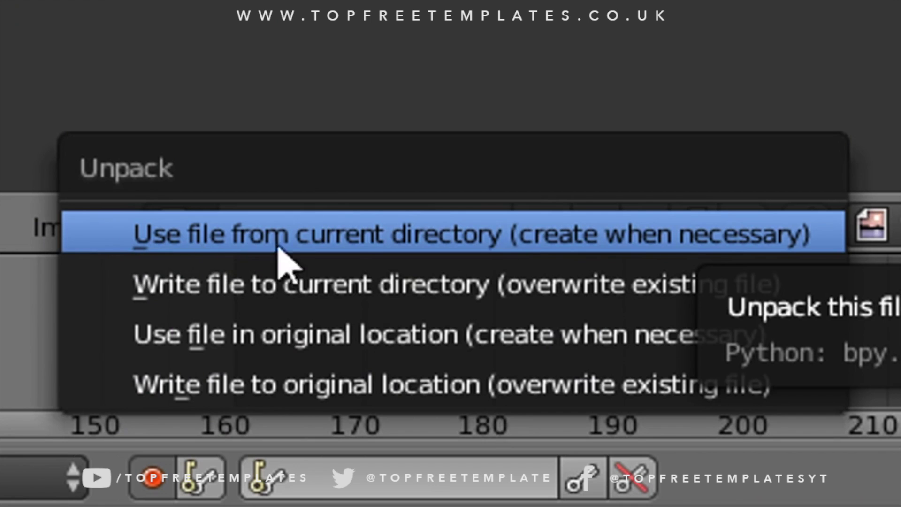
{"action": "left_click", "coordinate": [608, 443]}
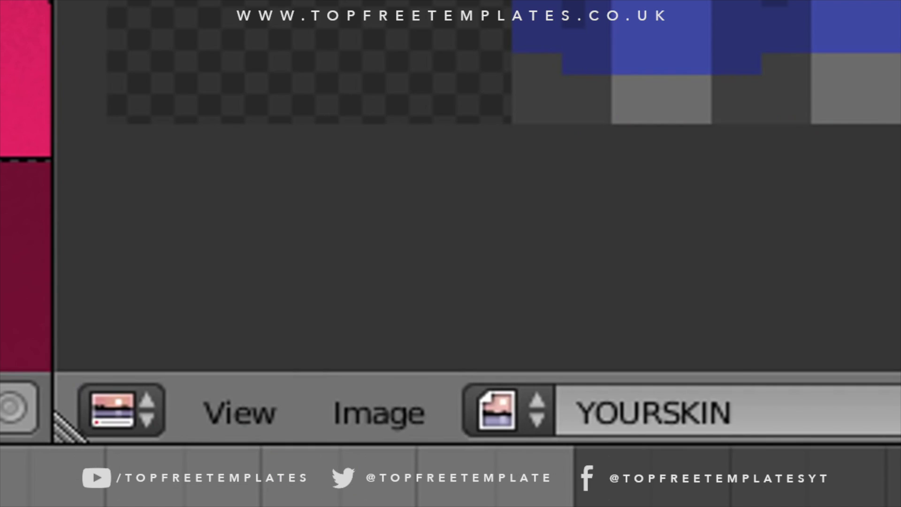
{"action": "left_click", "coordinate": [477, 443]}
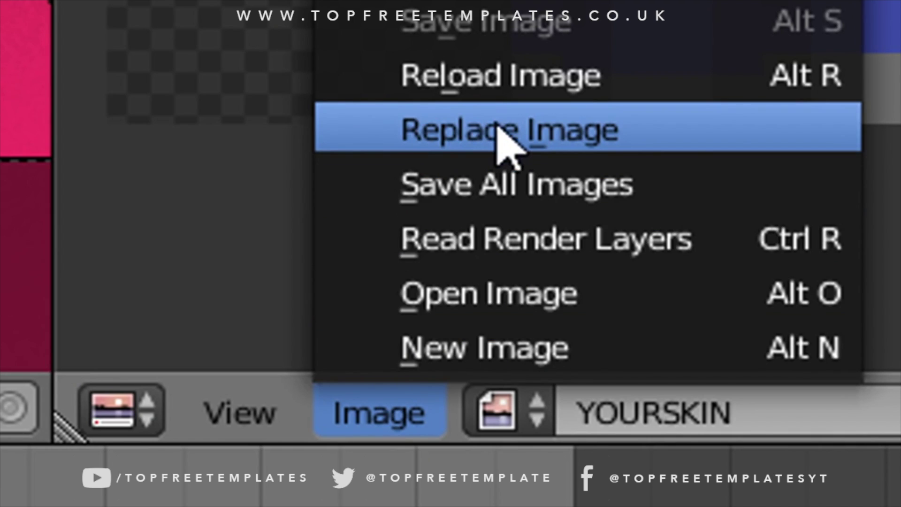
{"action": "left_click", "coordinate": [497, 128]}
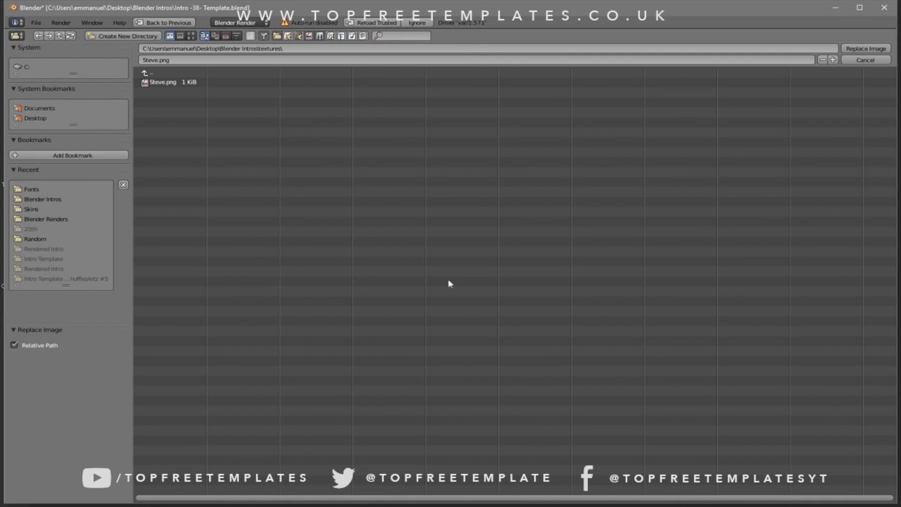
{"action": "left_click", "coordinate": [38, 118]}
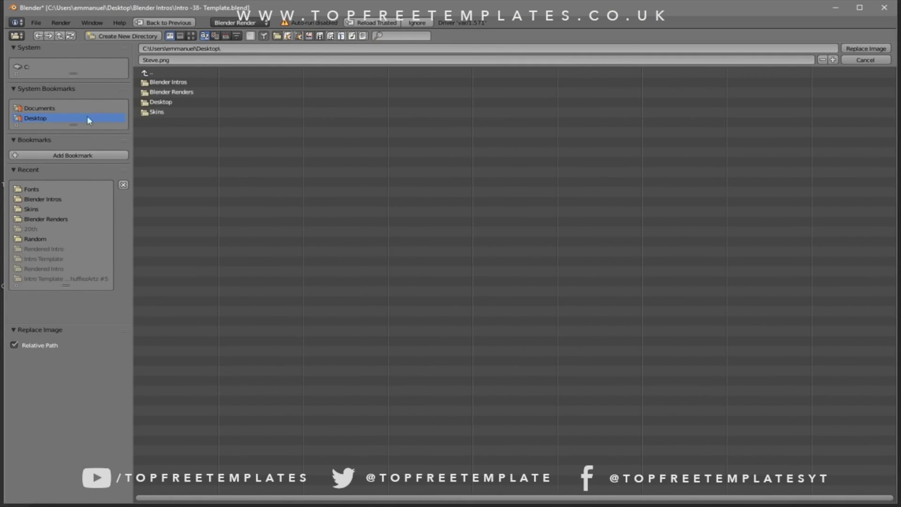
{"action": "left_click", "coordinate": [160, 112]}
{"action": "double_click", "coordinate": [175, 83]}
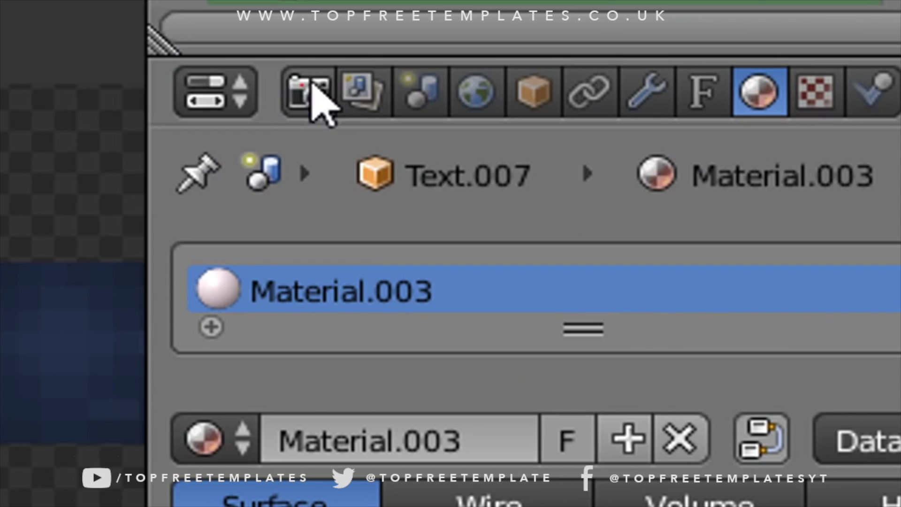
Step: Set the render output to MPEG with MPEG-4 encoding and the MP3 audio codec
{"action": "left_click", "coordinate": [309, 101]}
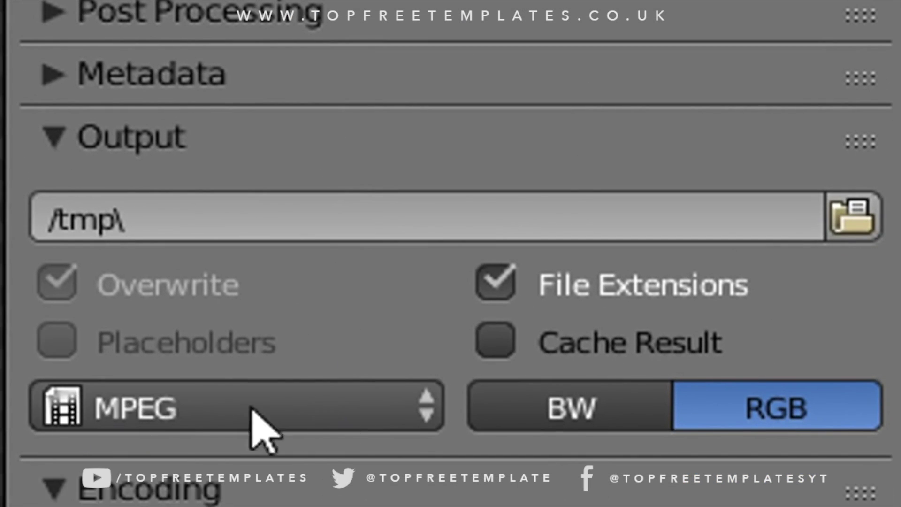
{"action": "left_click", "coordinate": [151, 416]}
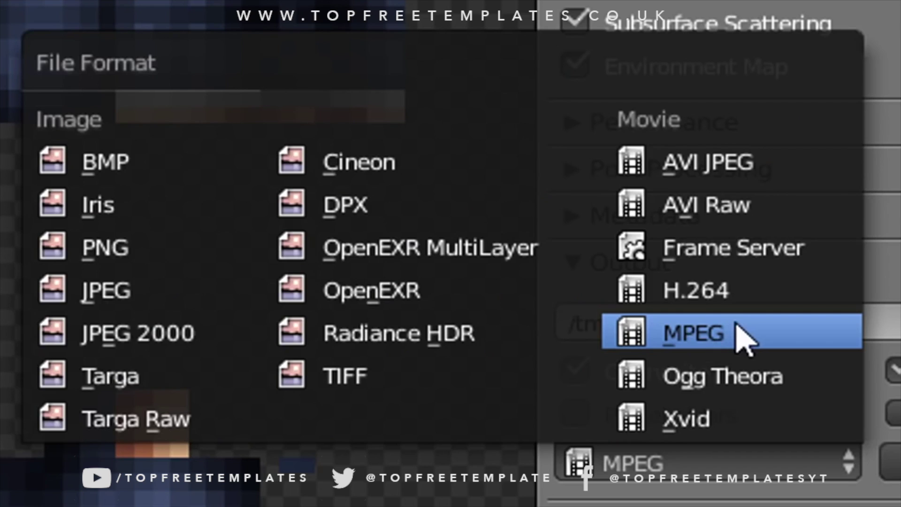
{"action": "left_click", "coordinate": [786, 311]}
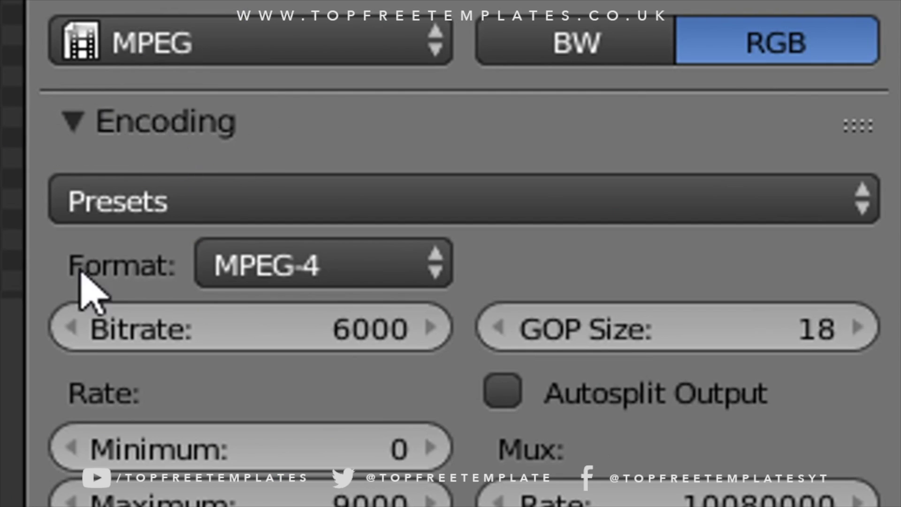
{"action": "left_click", "coordinate": [329, 277]}
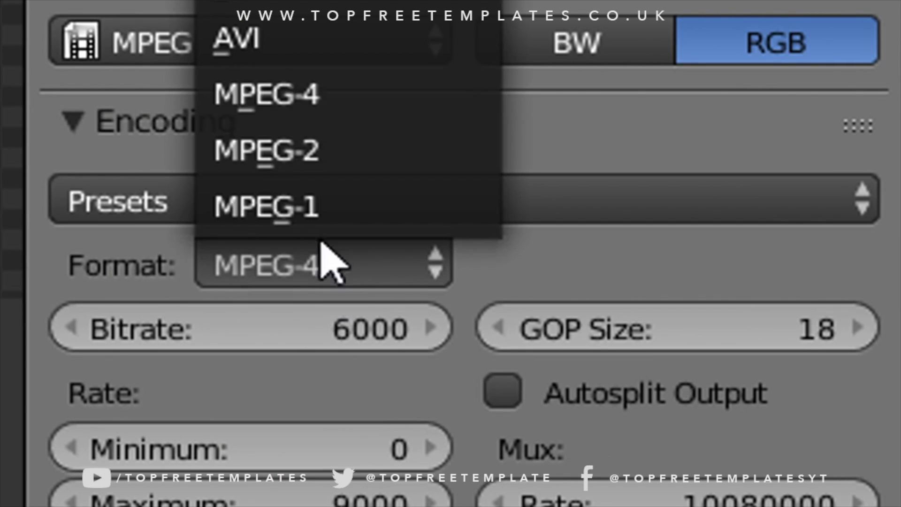
{"action": "left_click", "coordinate": [354, 117]}
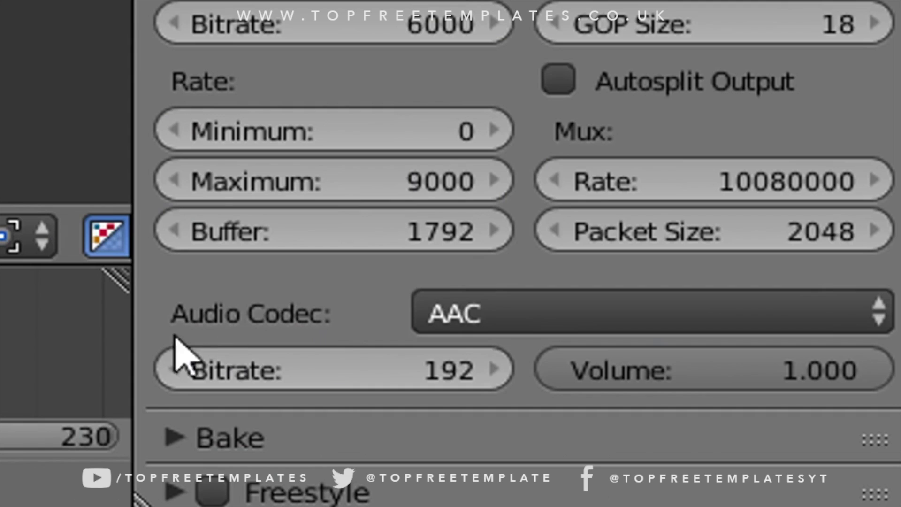
{"action": "left_click", "coordinate": [502, 322]}
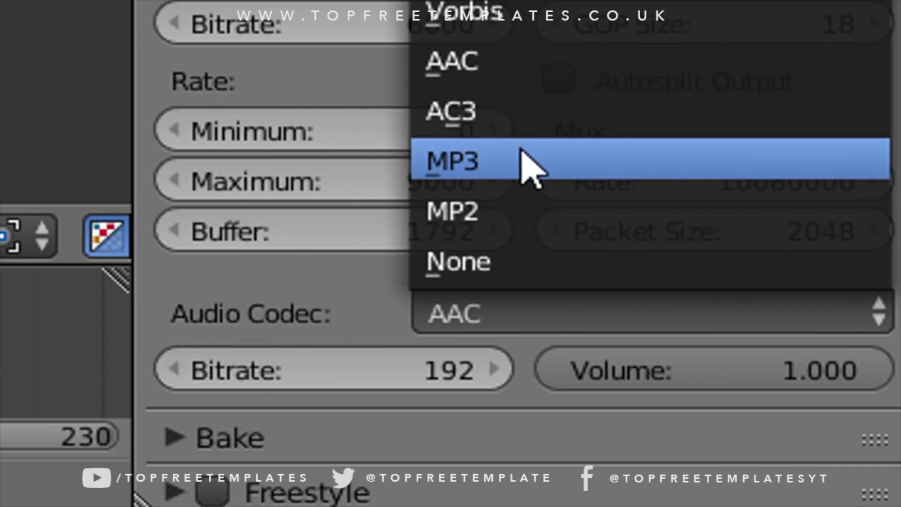
{"action": "left_click", "coordinate": [521, 155]}
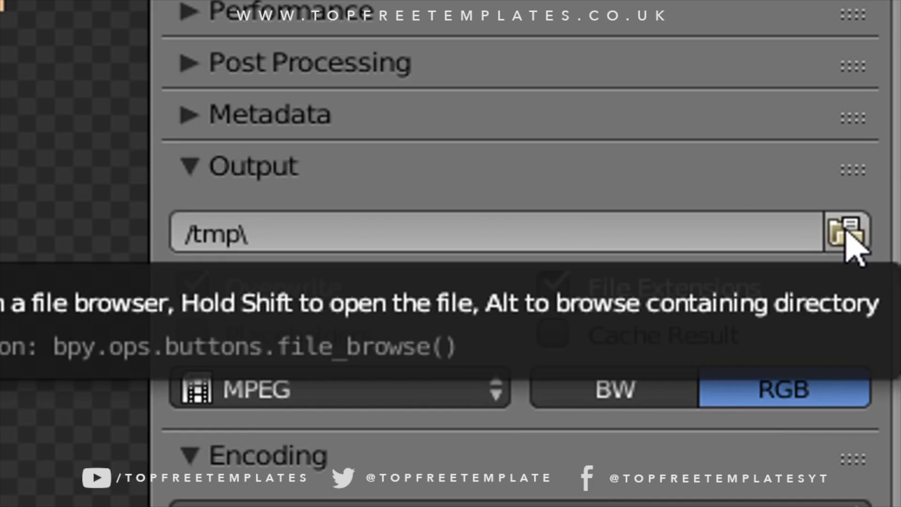
Step: Point the render output to Desktop/Blender Renders with file name BLENDER MINECRAFT INTRO
{"action": "left_click", "coordinate": [877, 303]}
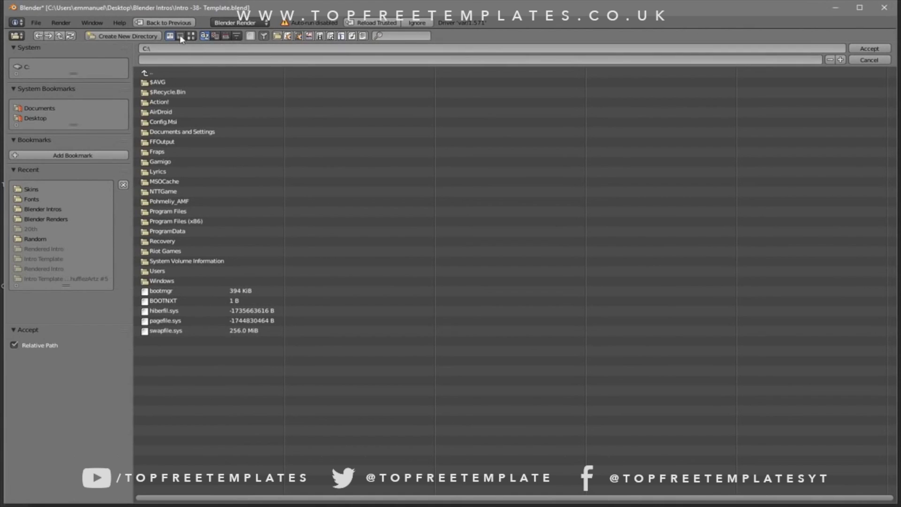
{"action": "left_click", "coordinate": [35, 118]}
{"action": "left_click", "coordinate": [174, 93]}
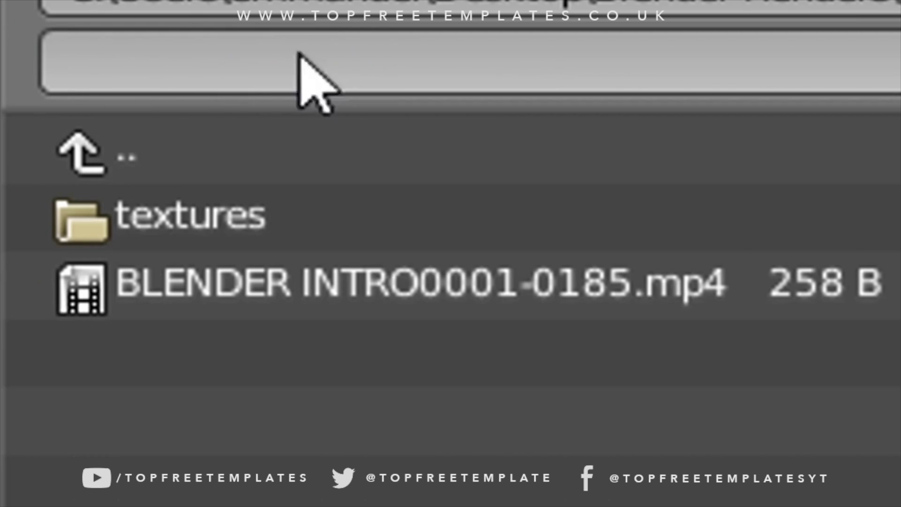
{"action": "left_click", "coordinate": [173, 58]}
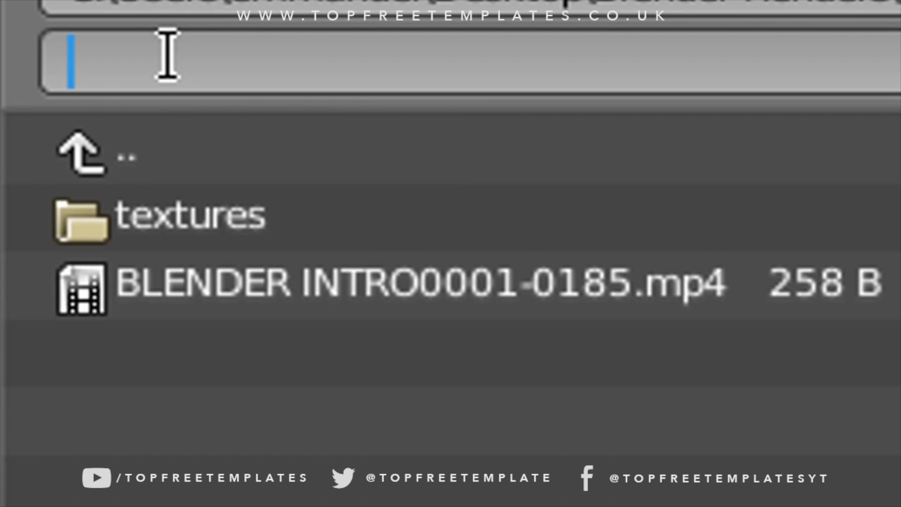
{"action": "type", "text": "BLENDER MINECR"}
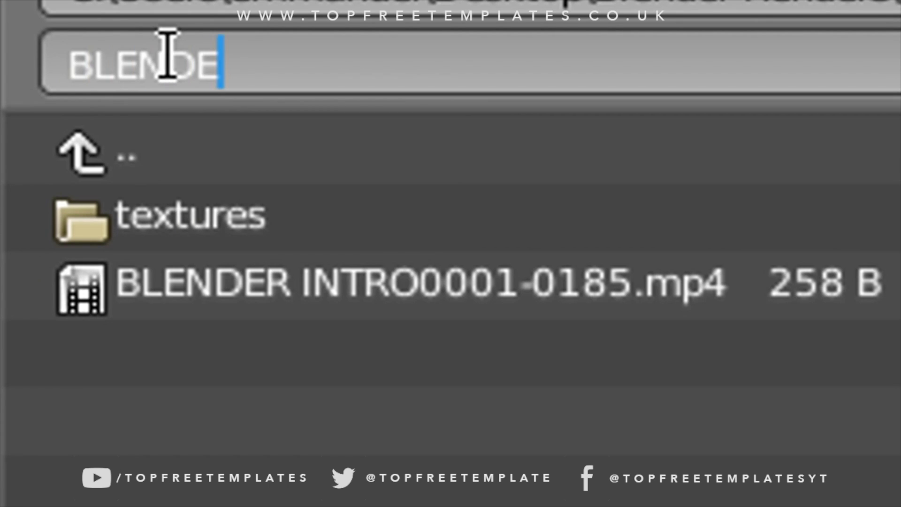
{"action": "type", "text": "AFT INTRO"}
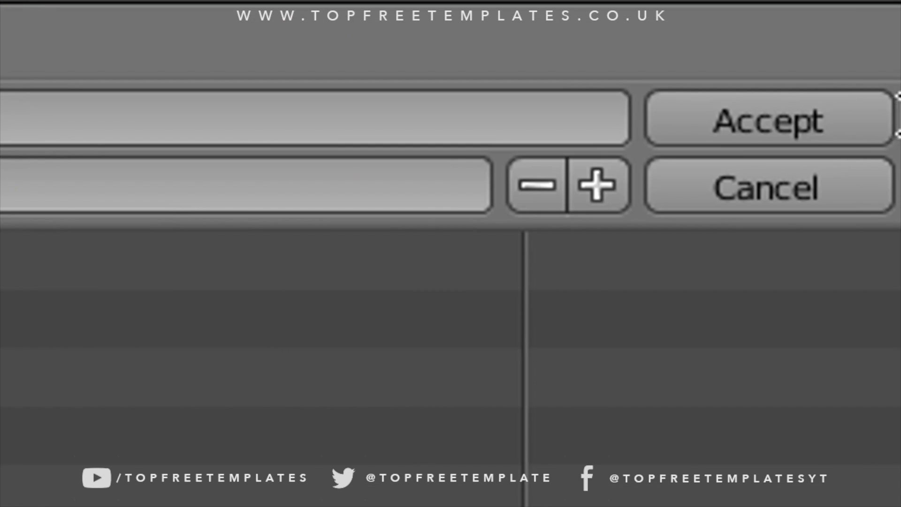
{"action": "left_click", "coordinate": [770, 120]}
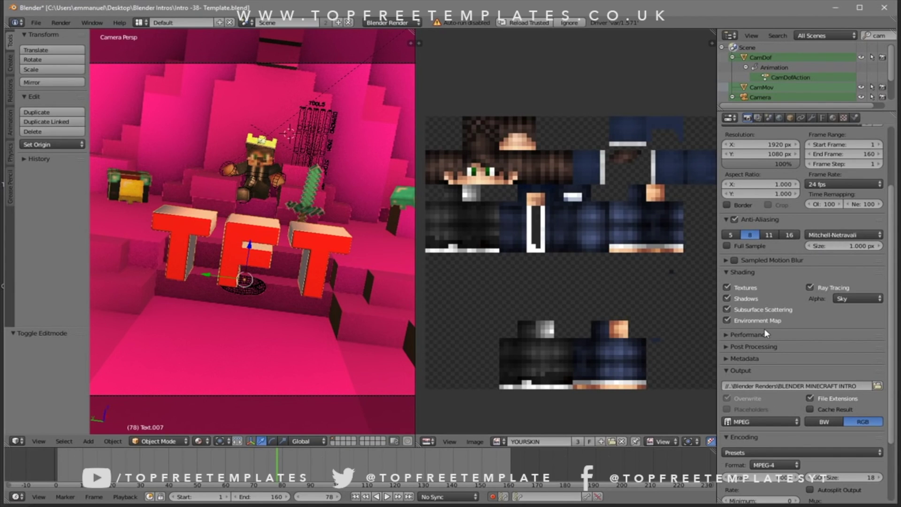
{"action": "scroll", "coordinate": [765, 329], "scroll_direction": "up", "scroll_amount": 5}
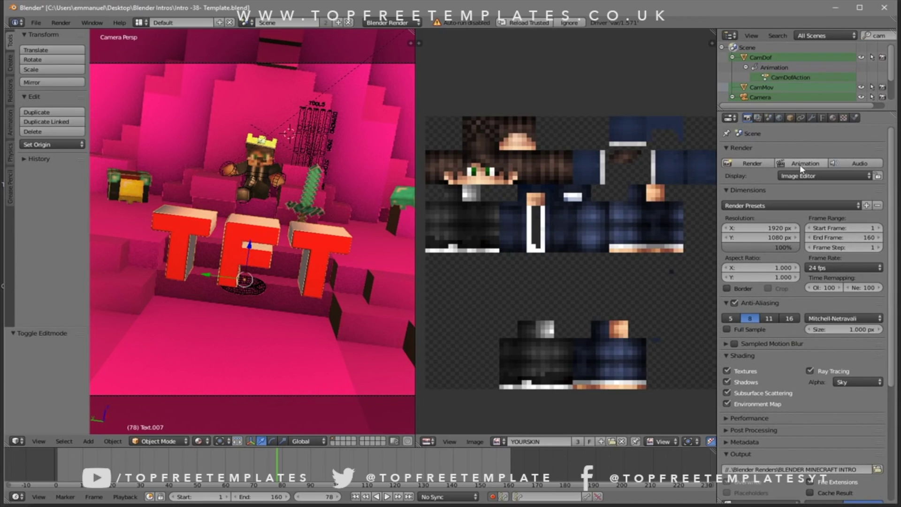